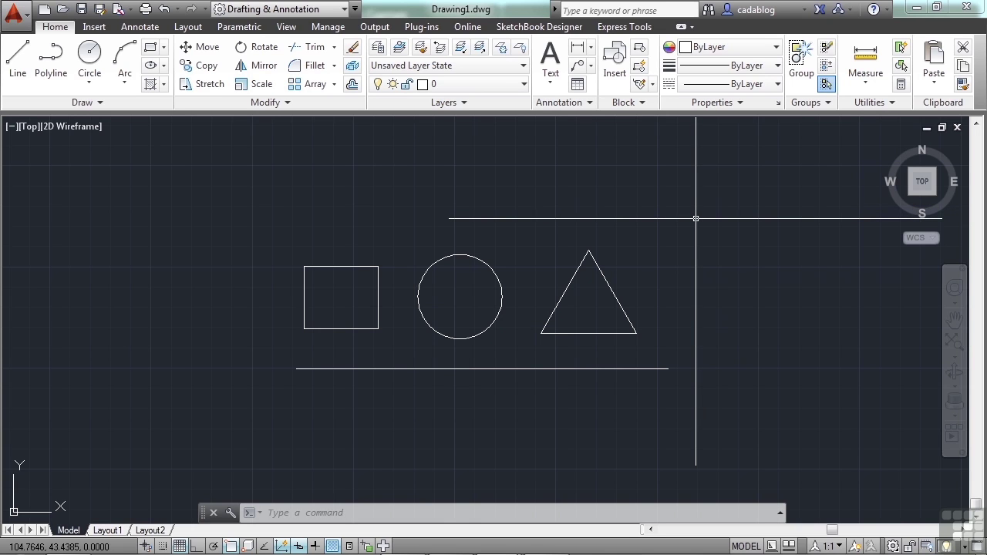
Draw a line from the circle's center to the triangle's apex using object snaps
scroll(663, 237, up, 2)
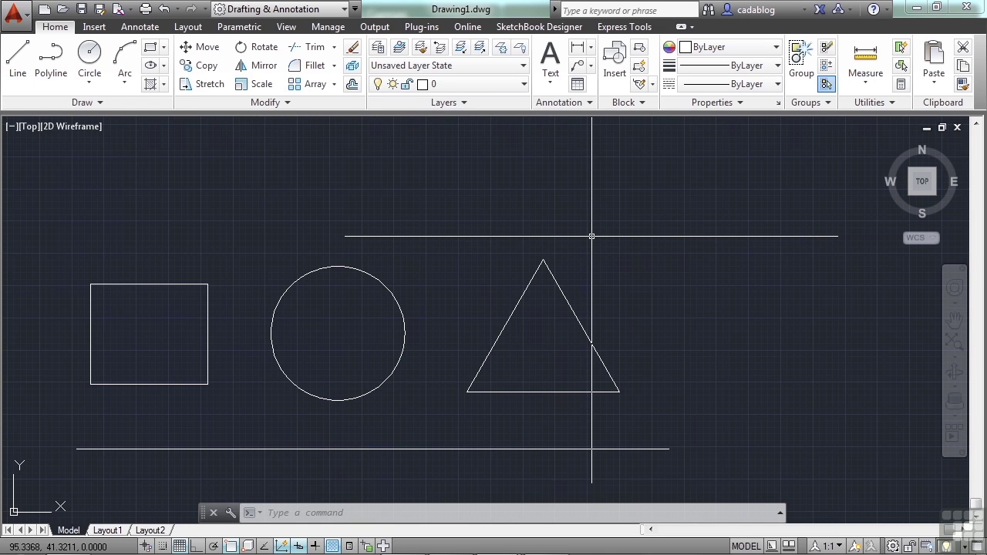
text(L)
key(Return)
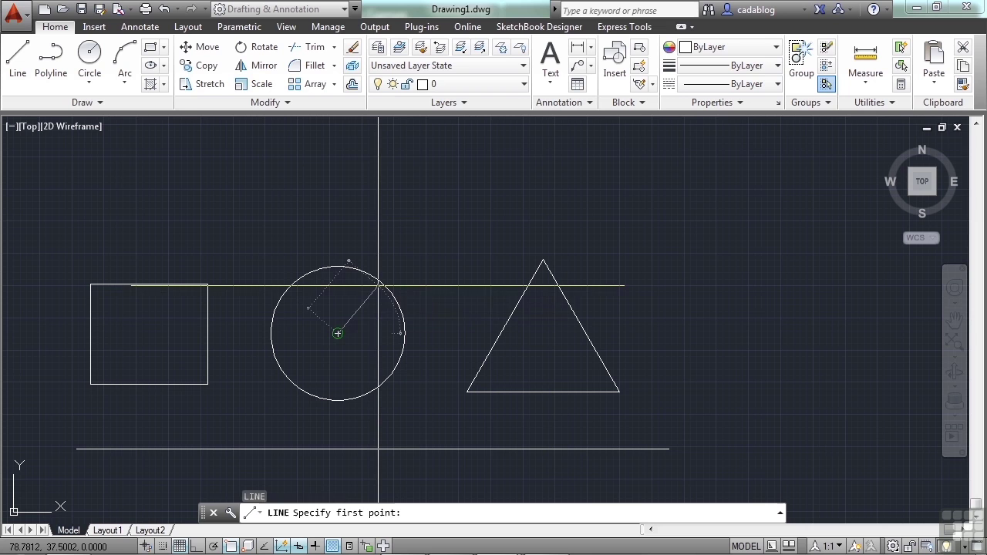
click(376, 285)
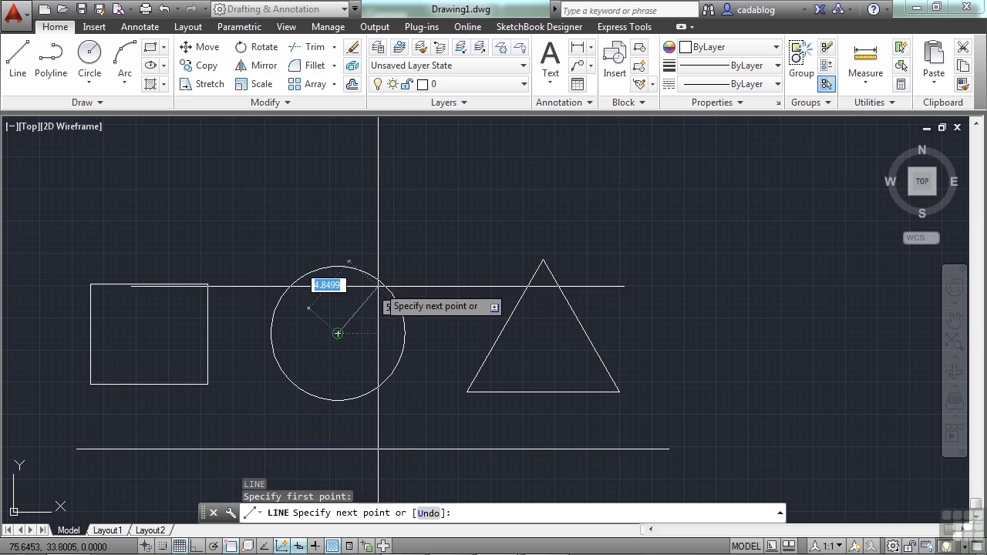
click(536, 273)
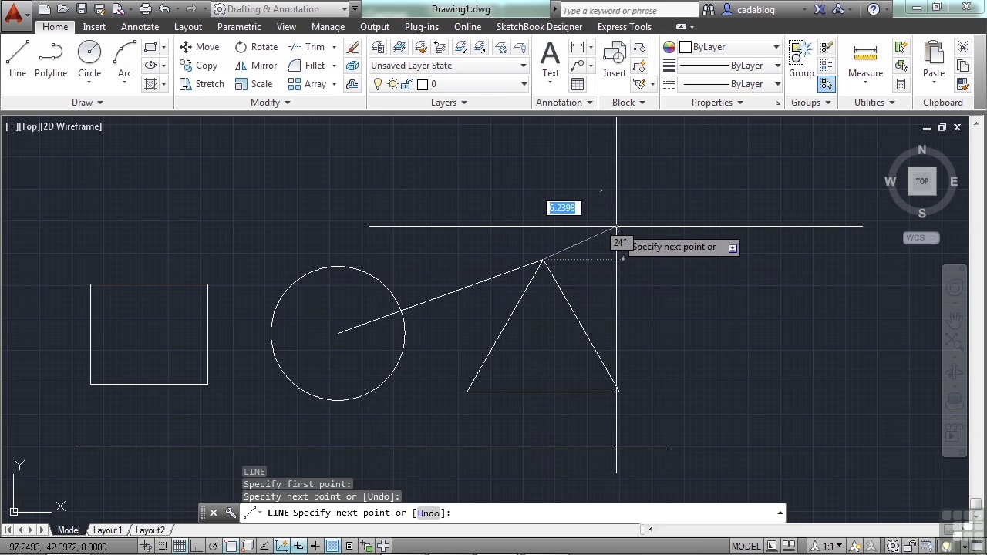
key(Return)
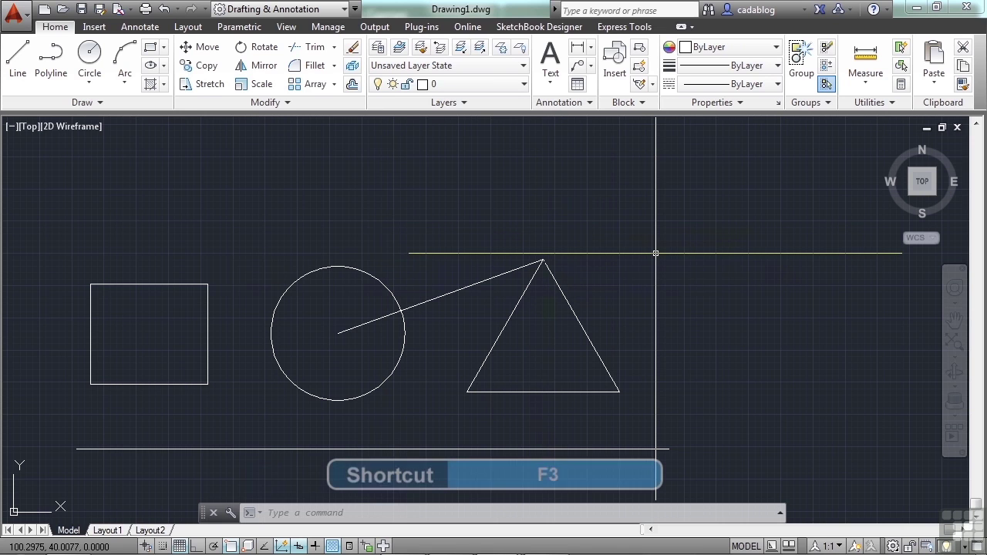
Turn off object snap and try the Line command over the shapes without snapping
key(F3)
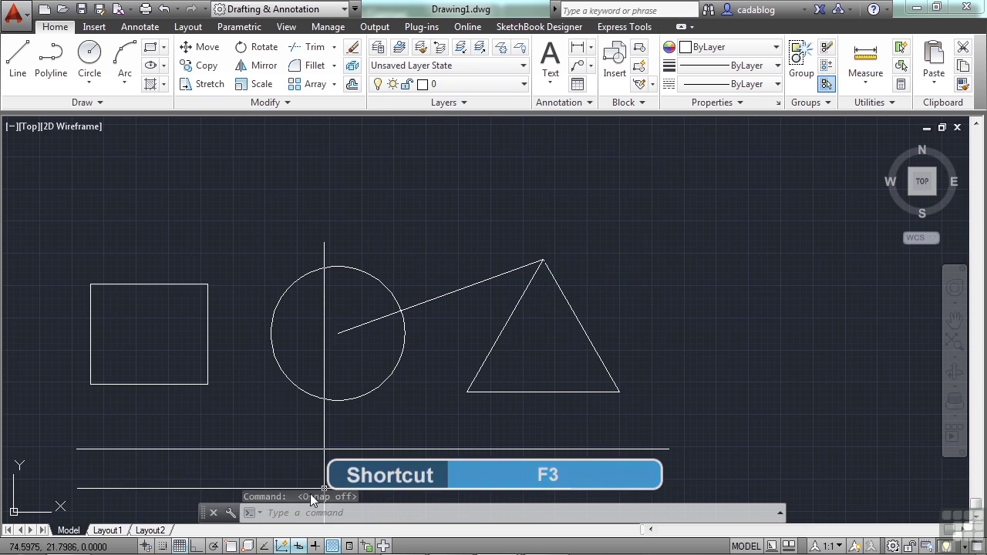
click(355, 472)
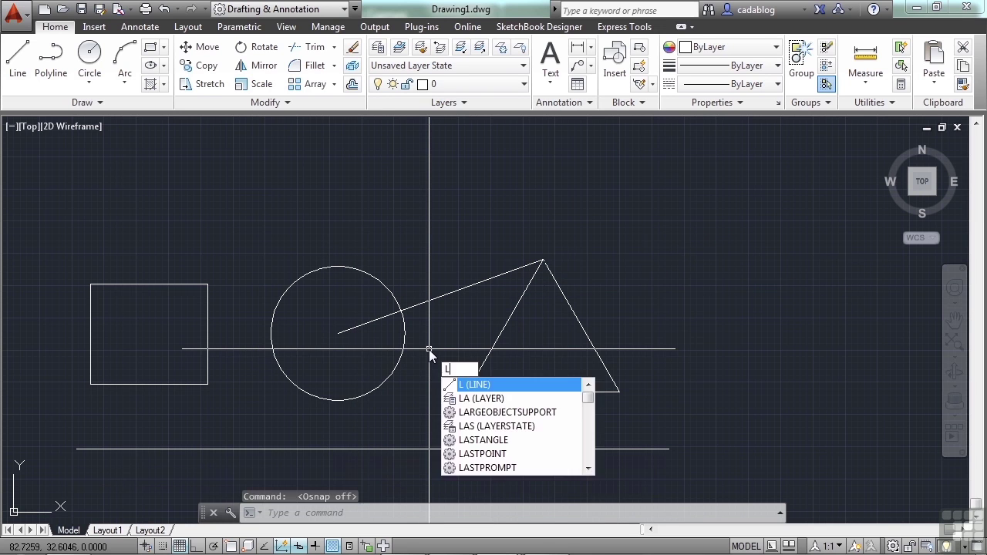
key(Return)
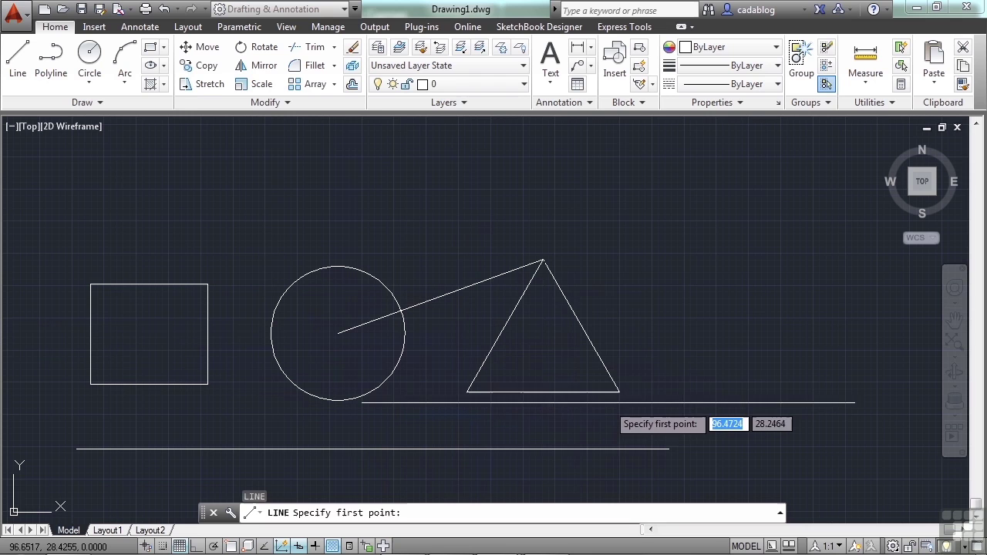
key(Escape)
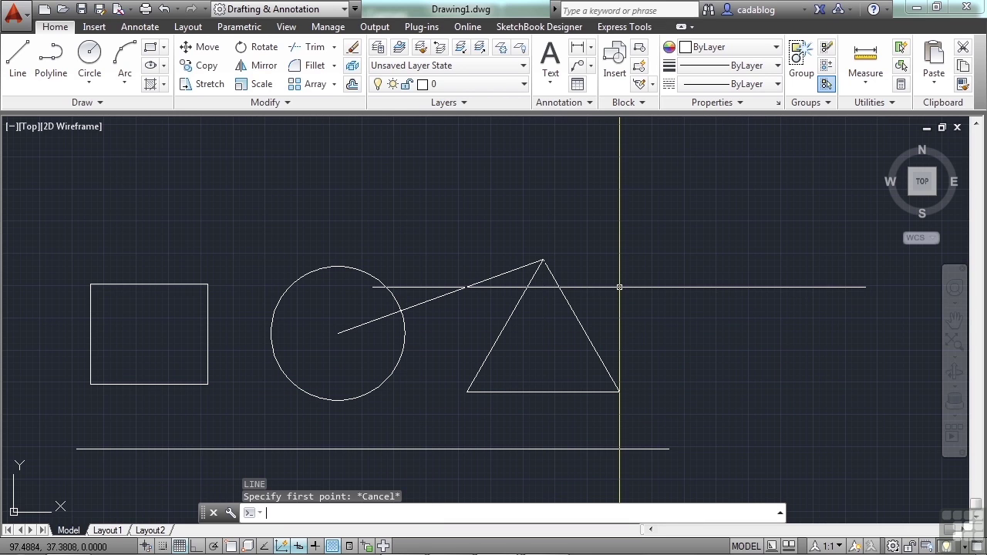
Clear all object snap modes in the drafting settings and enable only Endpoint, Center and Extension
text(OS)
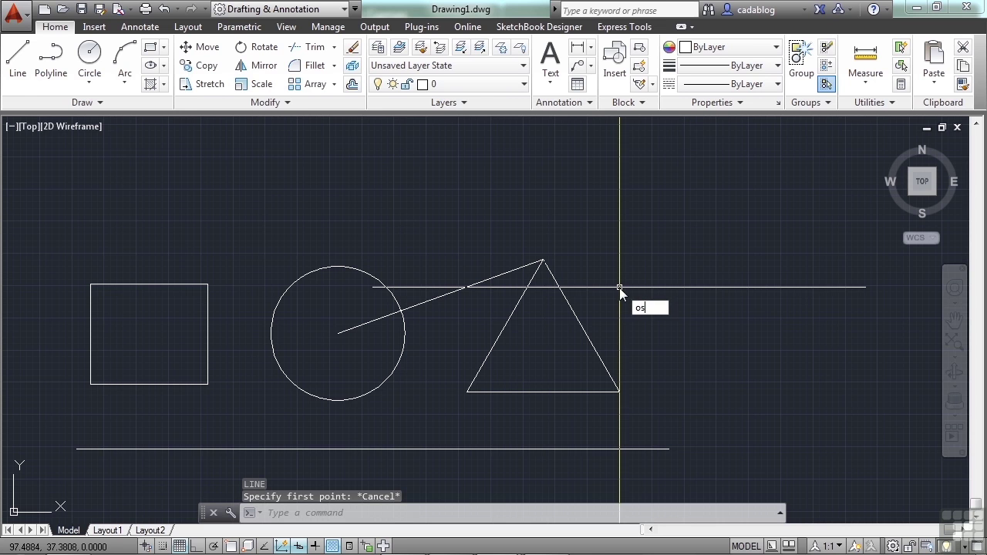
key(Return)
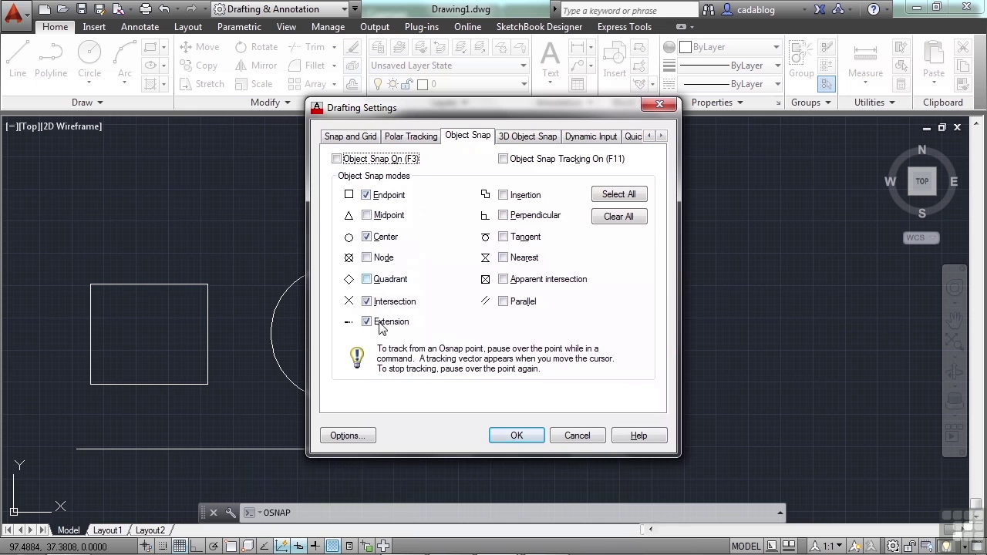
click(617, 195)
click(615, 219)
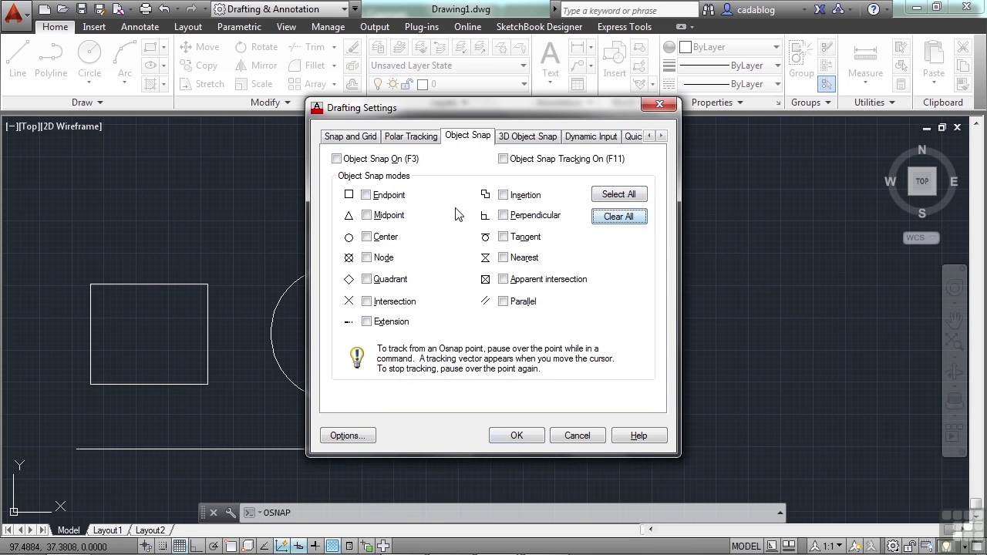
click(366, 195)
click(367, 237)
click(367, 258)
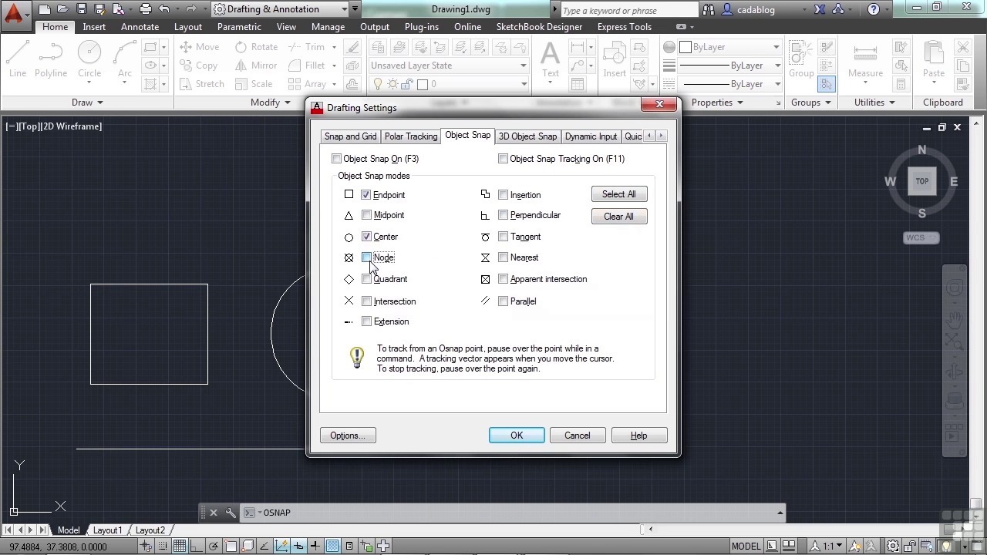
click(374, 322)
click(521, 435)
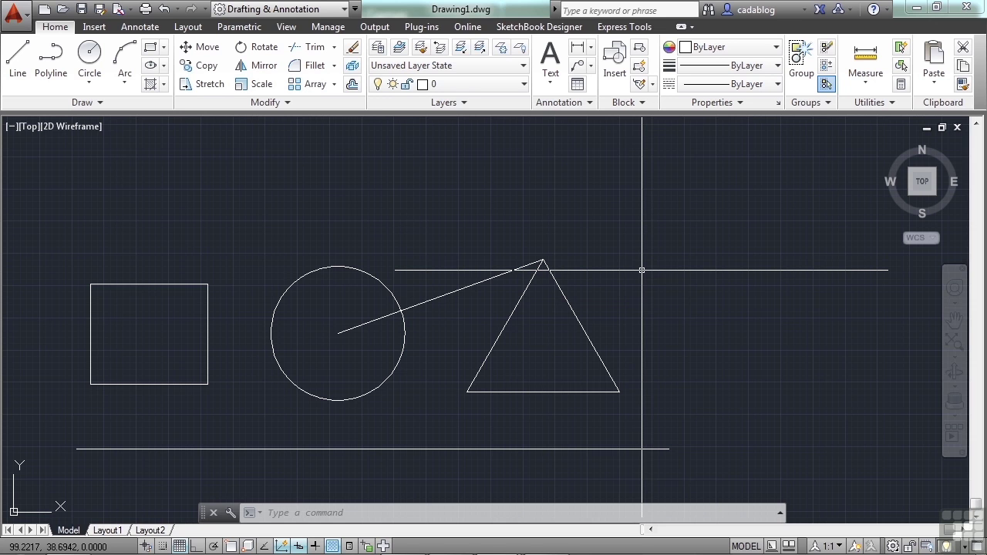
Turn Ortho on and draw a horizontal line with a connected vertical line going up, beside the triangle
middle_drag(641, 271, 704, 205)
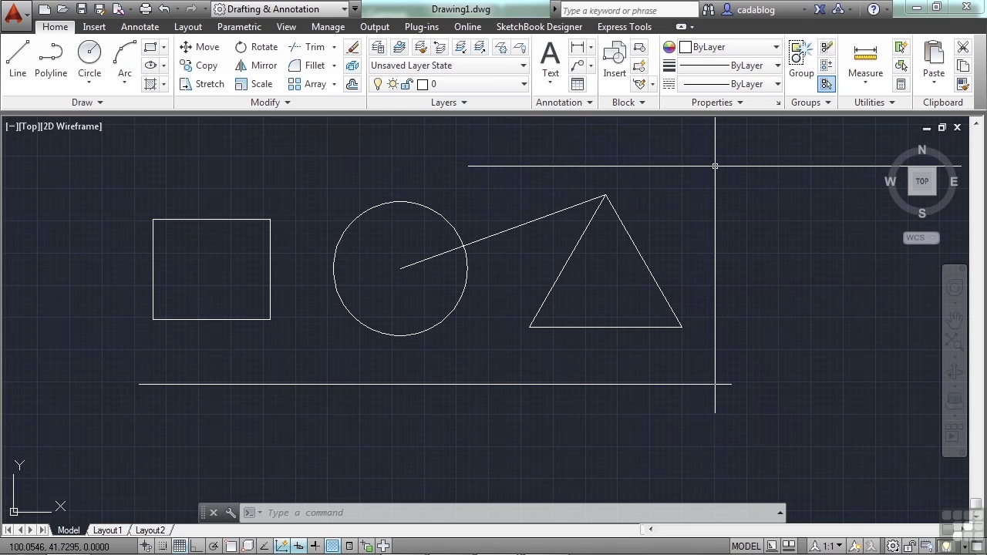
key(F8)
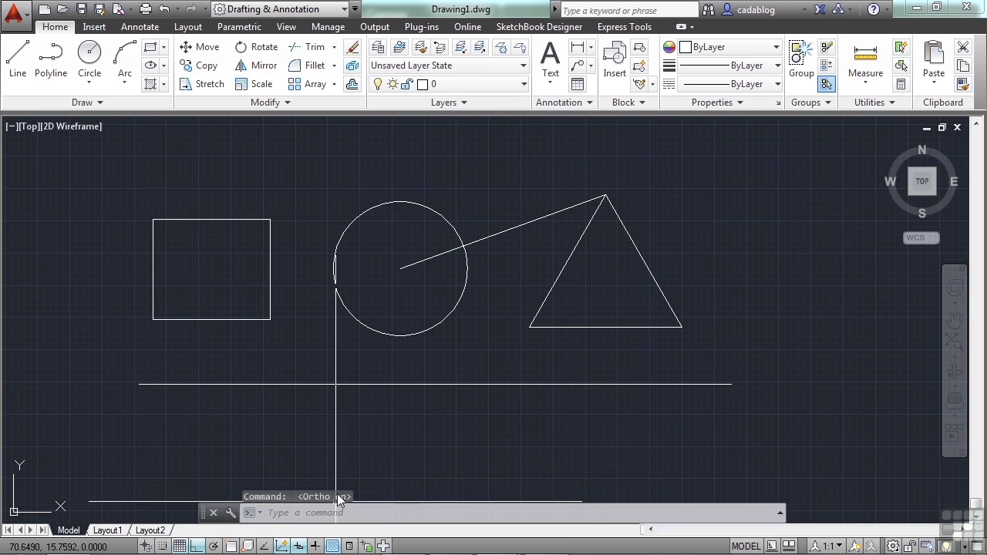
text(l)
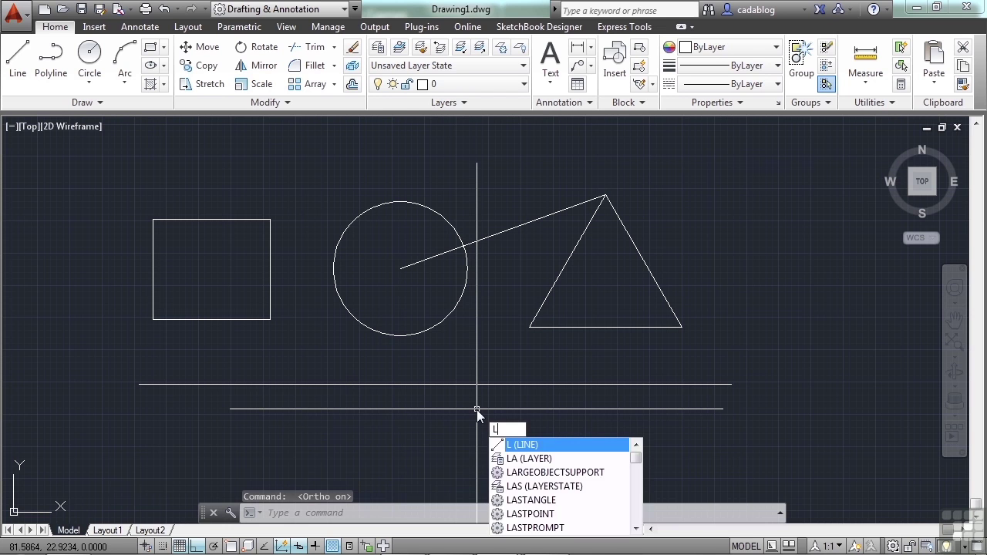
key(Return)
scroll(247, 313, down, 4)
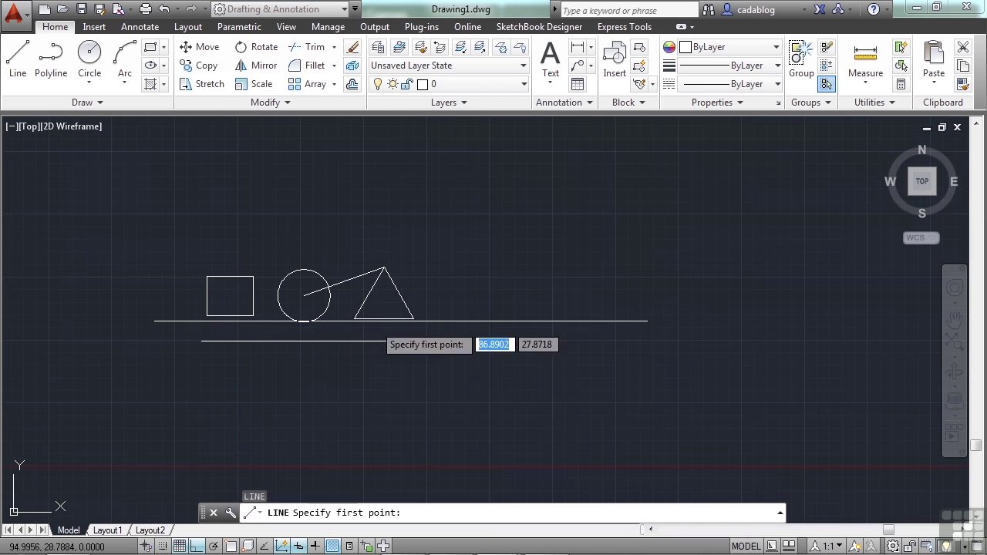
click(534, 280)
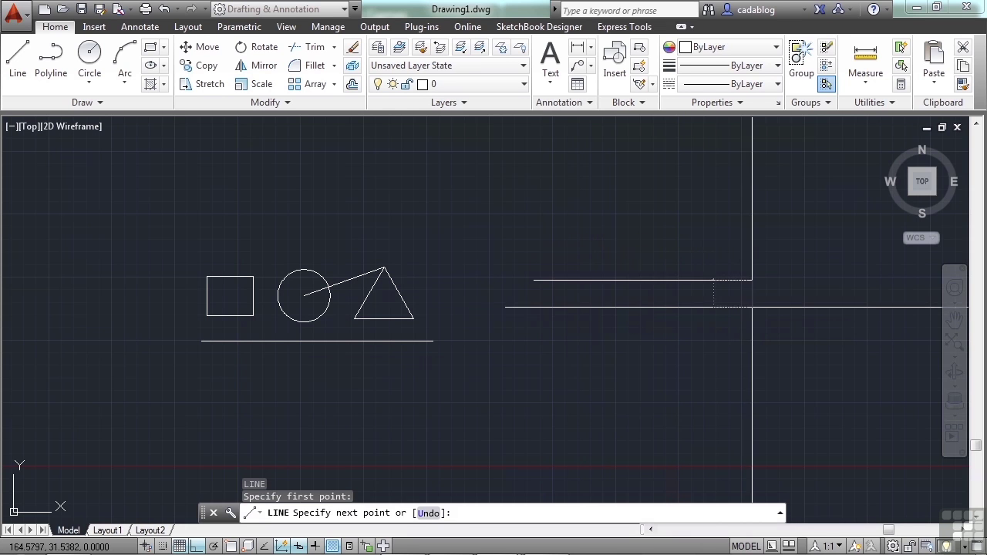
click(752, 280)
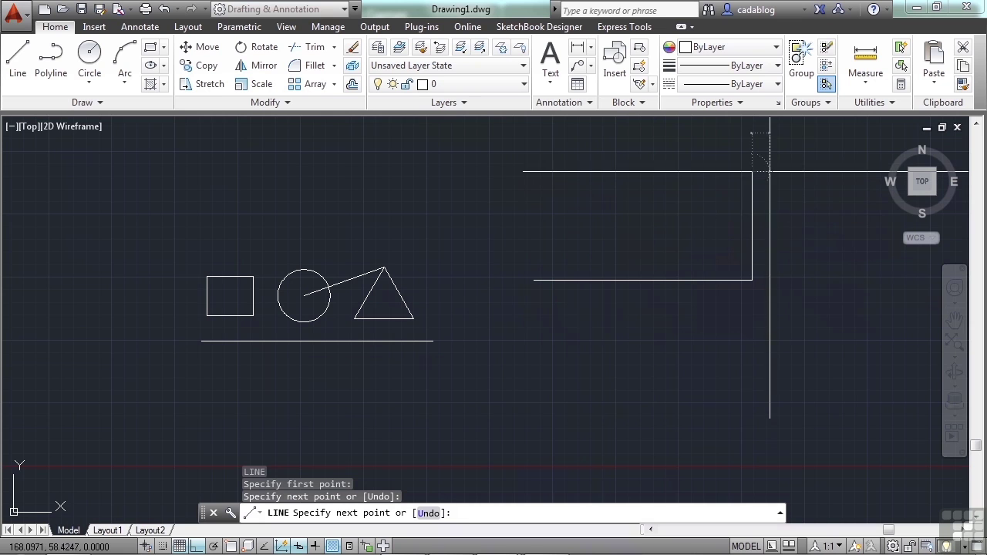
click(752, 233)
key(Return)
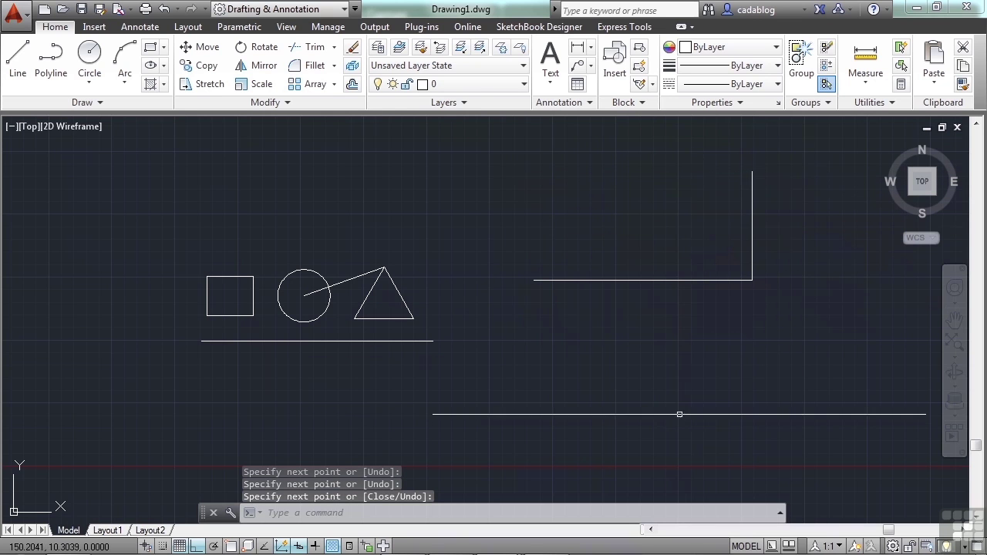
Draw a single slanted line below the L-shaped lines, turning Ortho off after placing its first point
middle_drag(662, 354, 534, 380)
text(l)
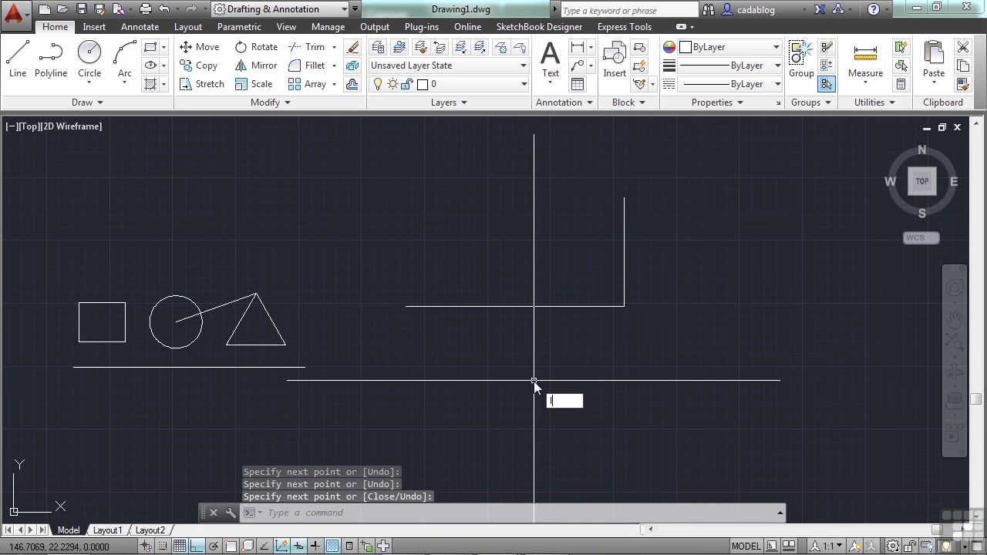
key(Return)
click(627, 352)
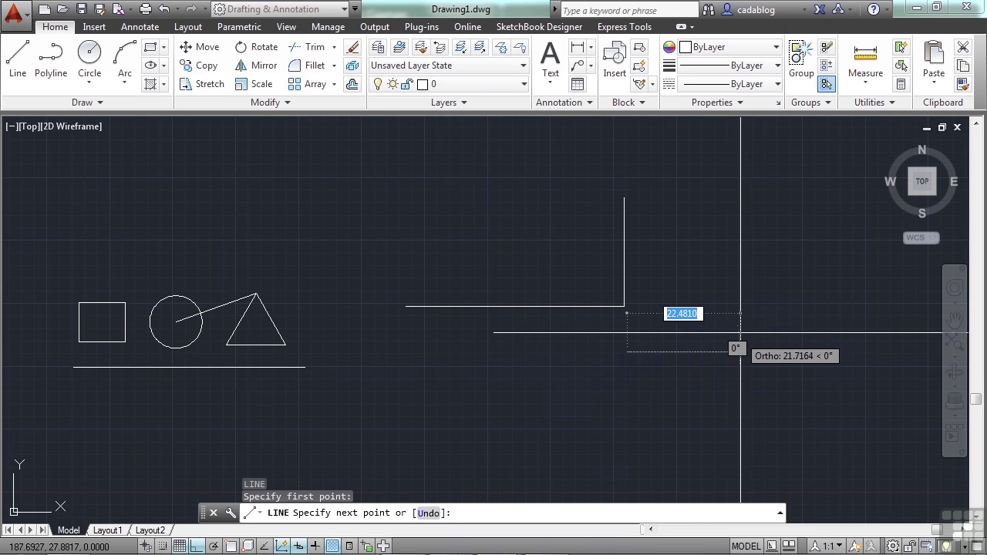
key(F8)
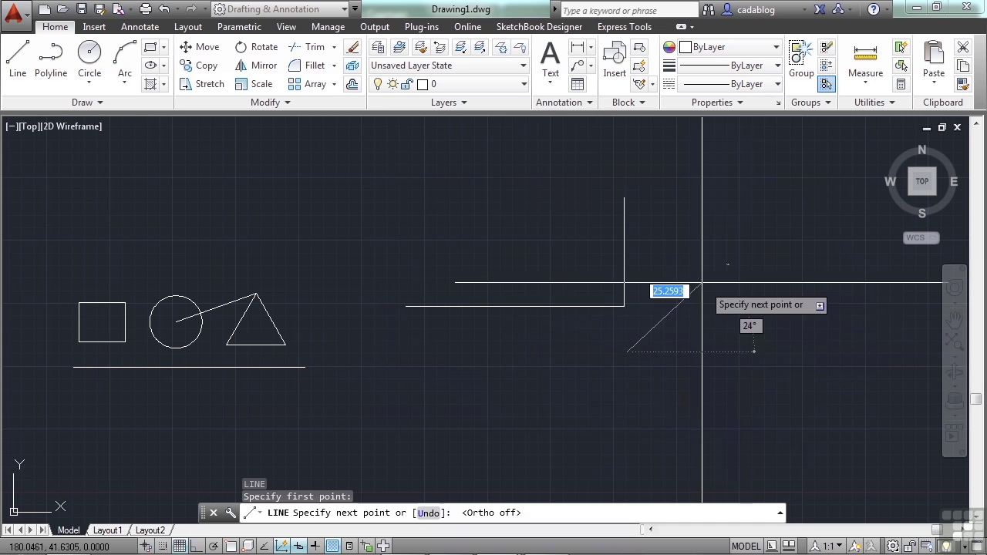
click(529, 374)
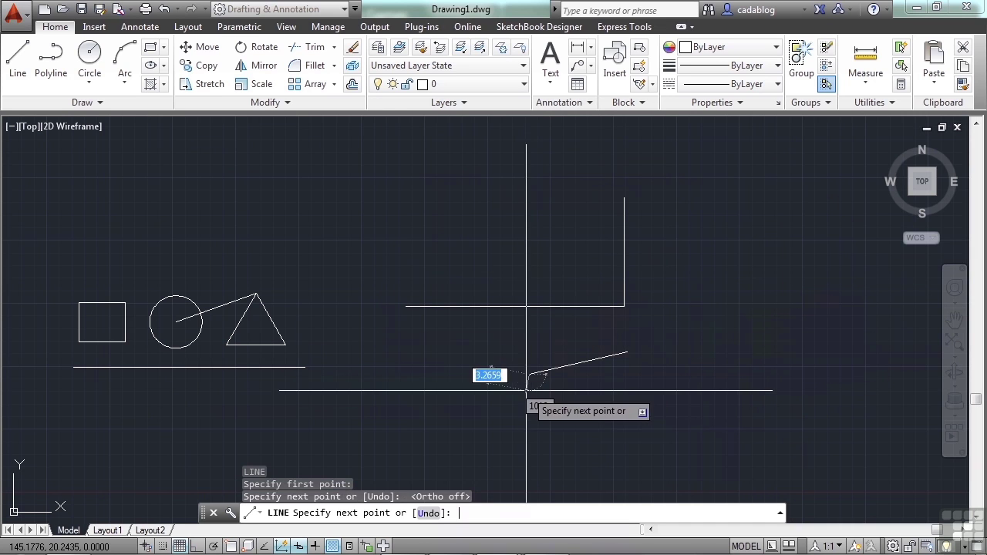
key(Return)
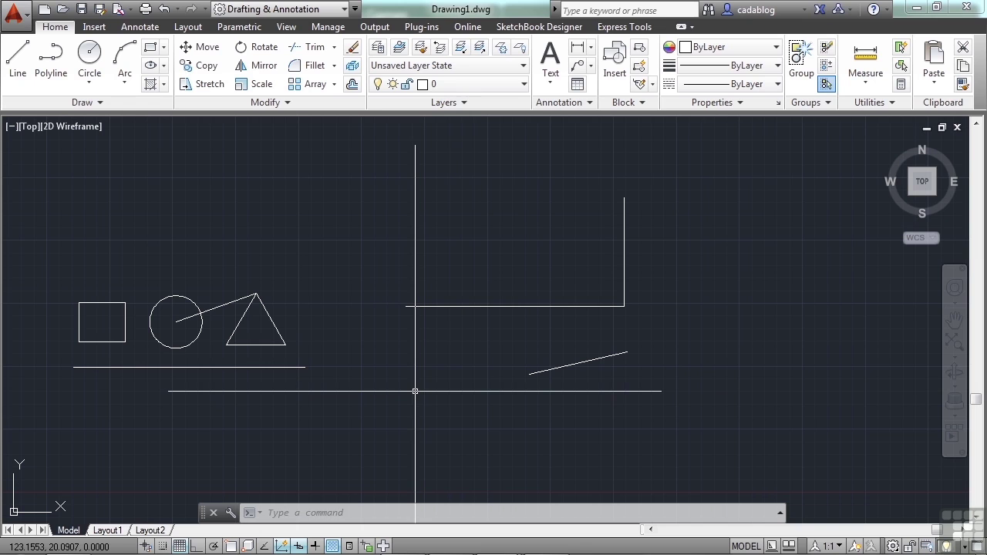
drag(415, 391, 387, 370)
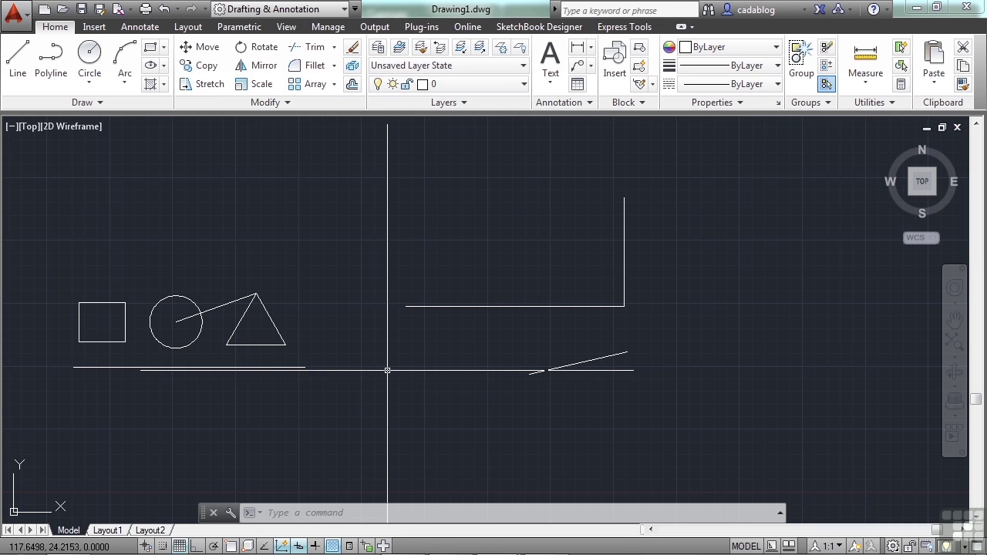
text(l)
key(Return)
click(429, 353)
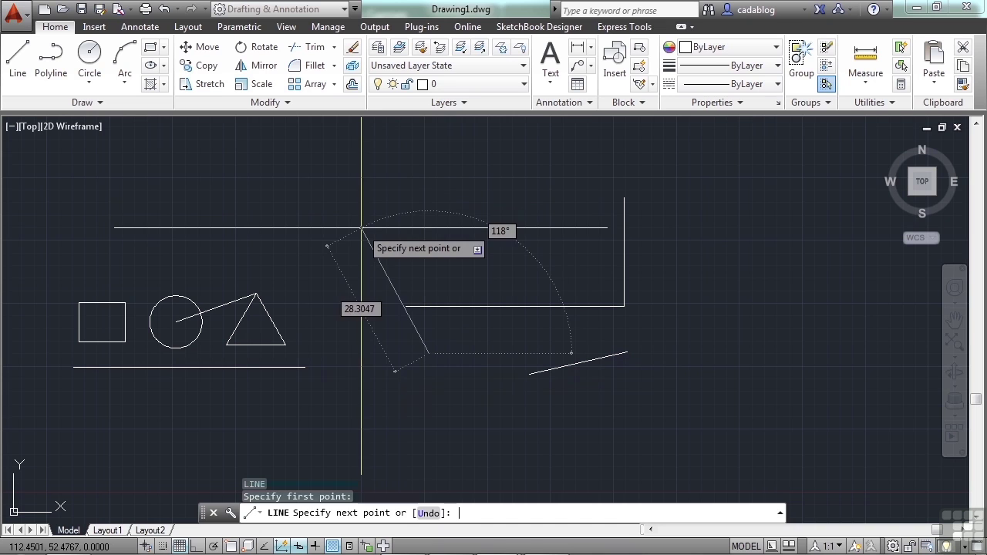
key(Escape)
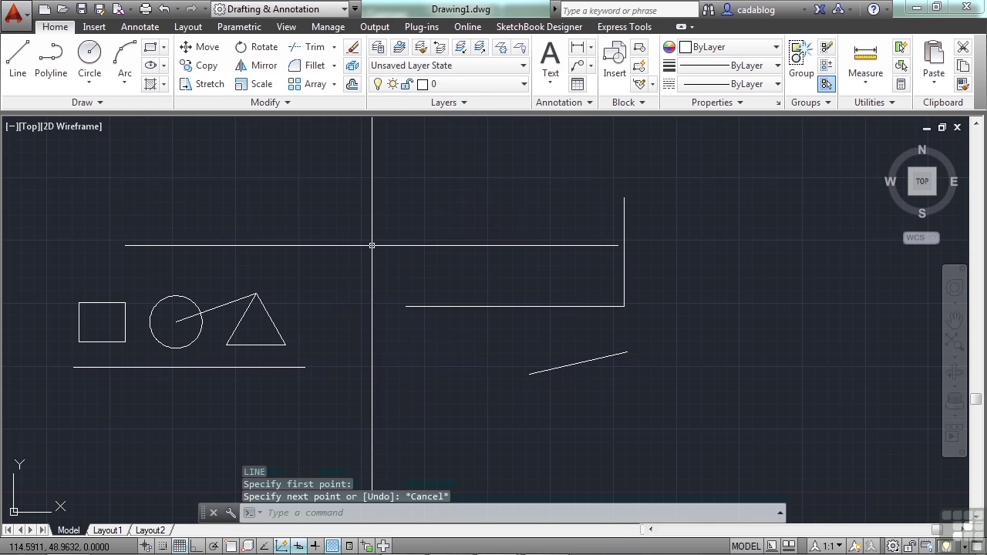
Start a line below the L-shaped lines, view the Help topic for the active Line command, and close Help
text(l)
key(Return)
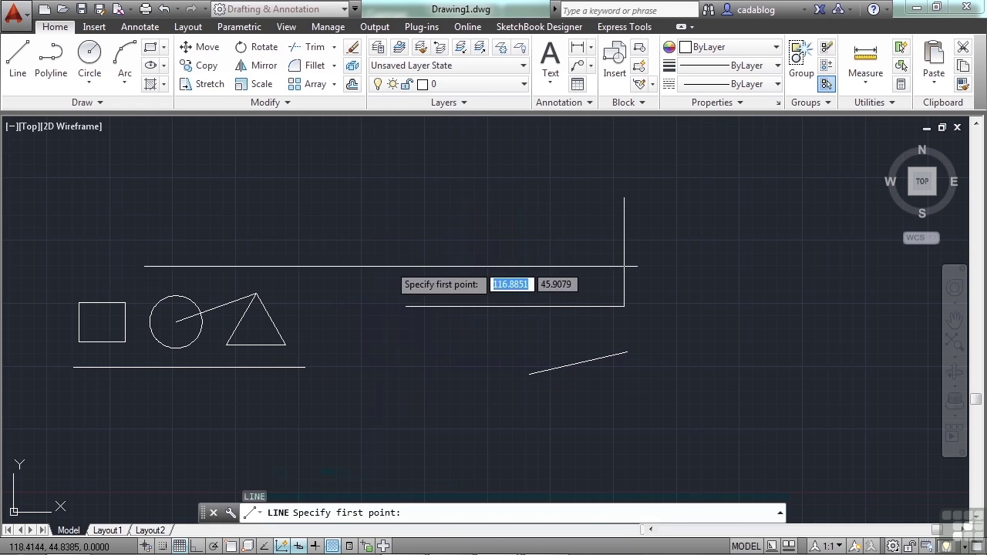
click(449, 379)
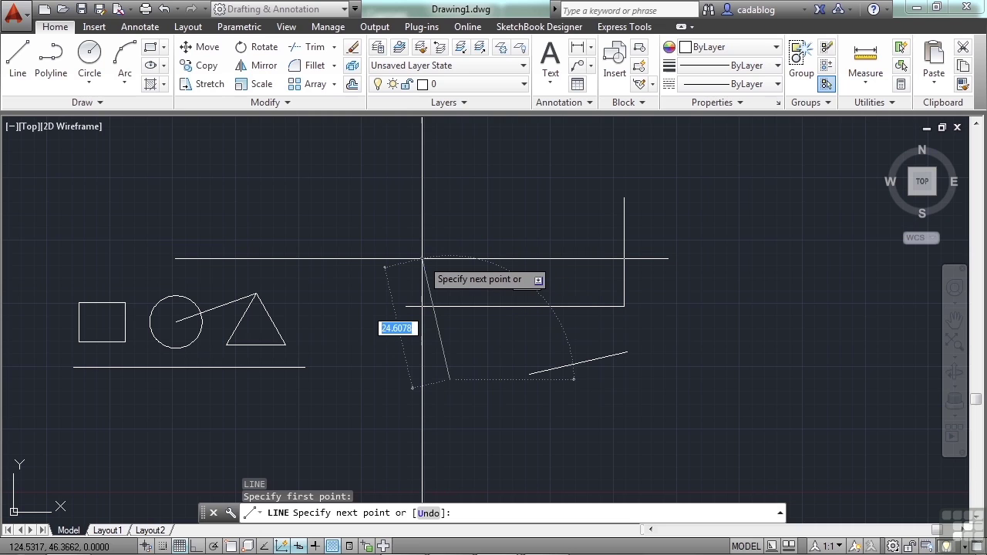
key(F1)
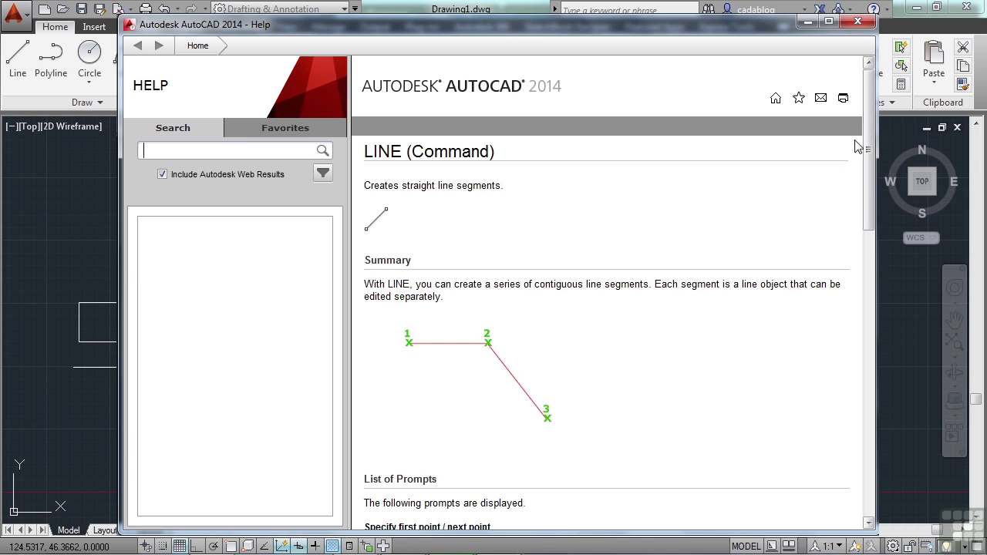
drag(869, 149, 864, 113)
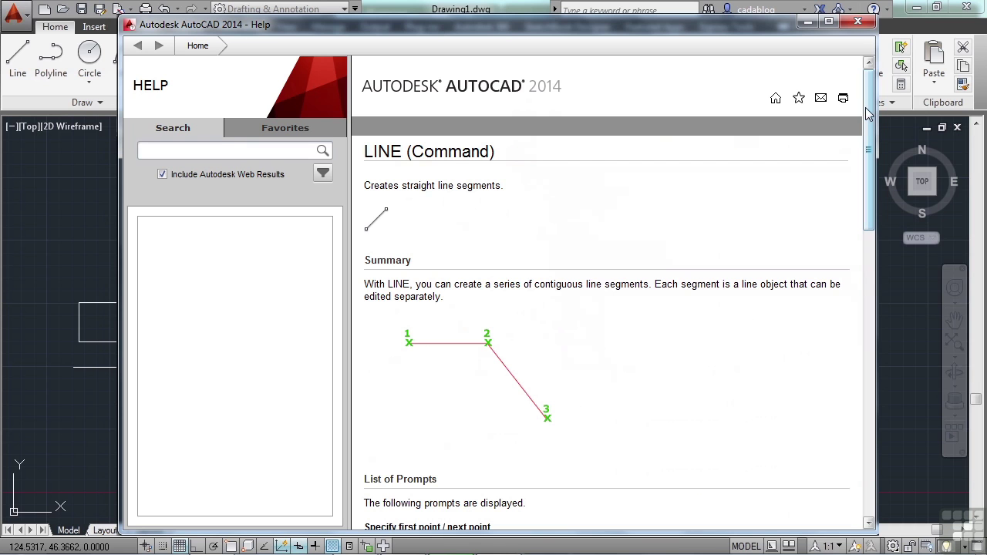
click(858, 20)
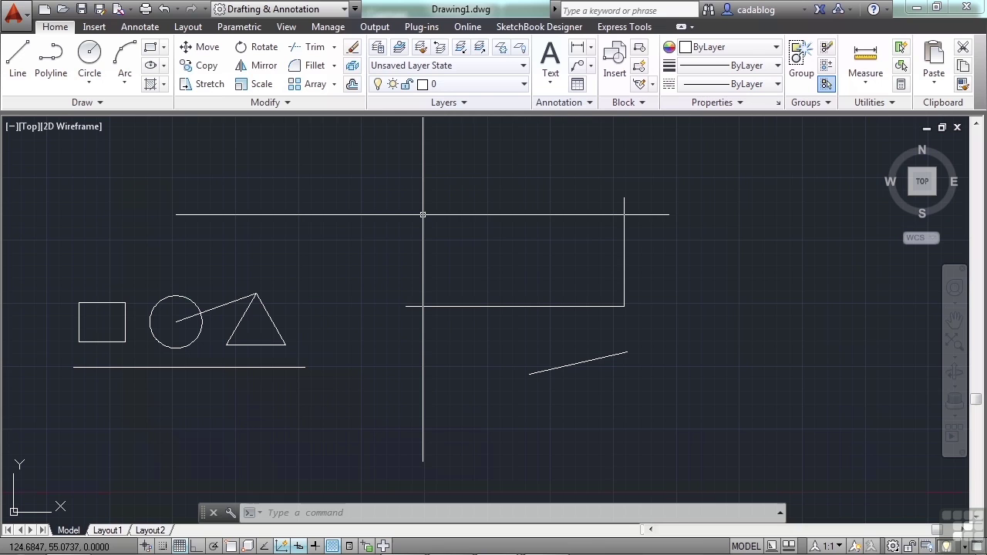
Display the expanded command history
key(F2)
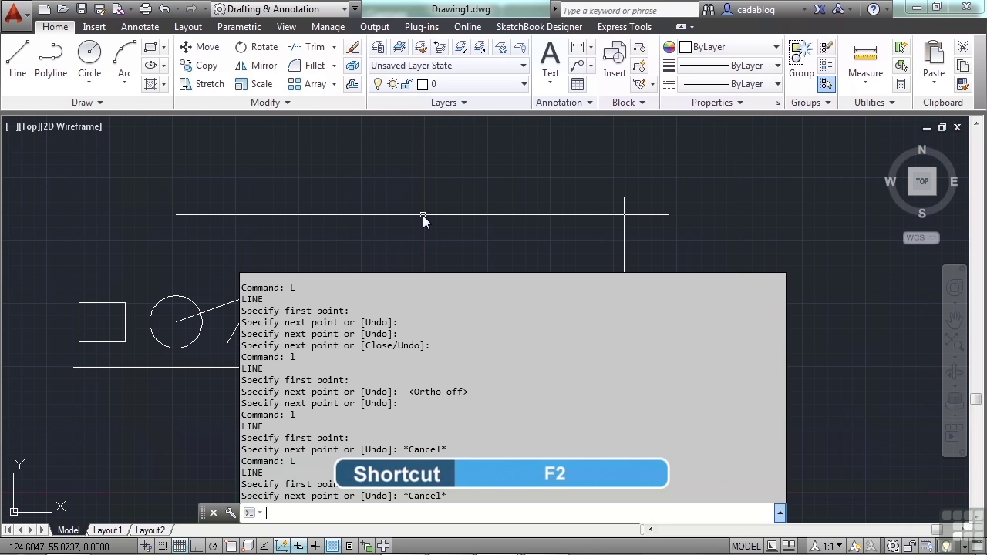
Close the expanded command history and turn 3D object snap on
key(F2)
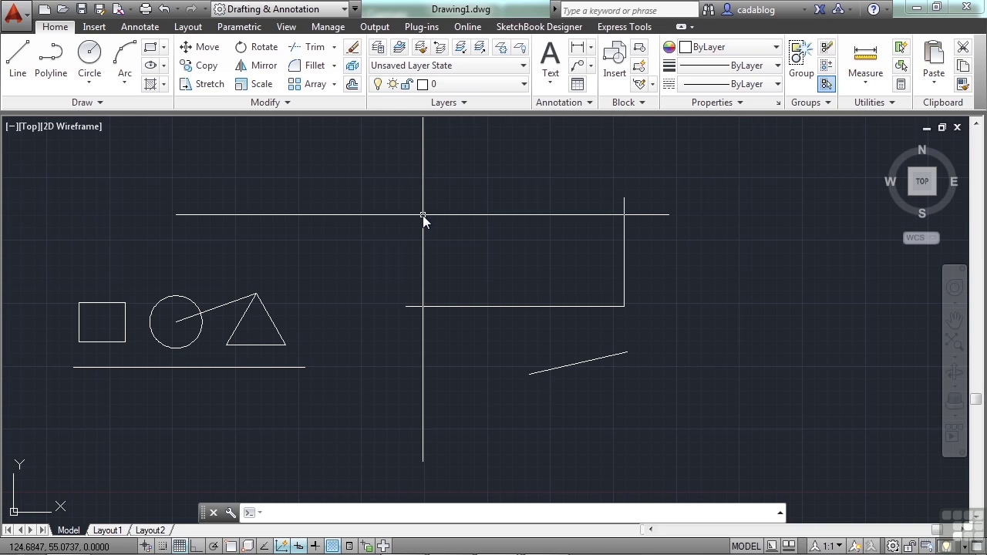
key(F4)
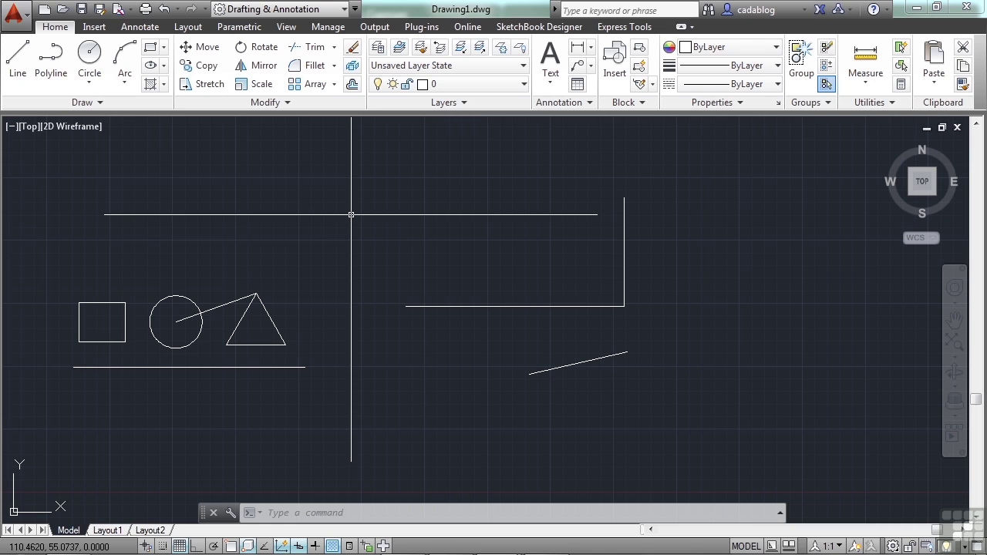
Cycle the isometric drawing plane through Top, Right and Left, ending on Isoplane Top
key(F5)
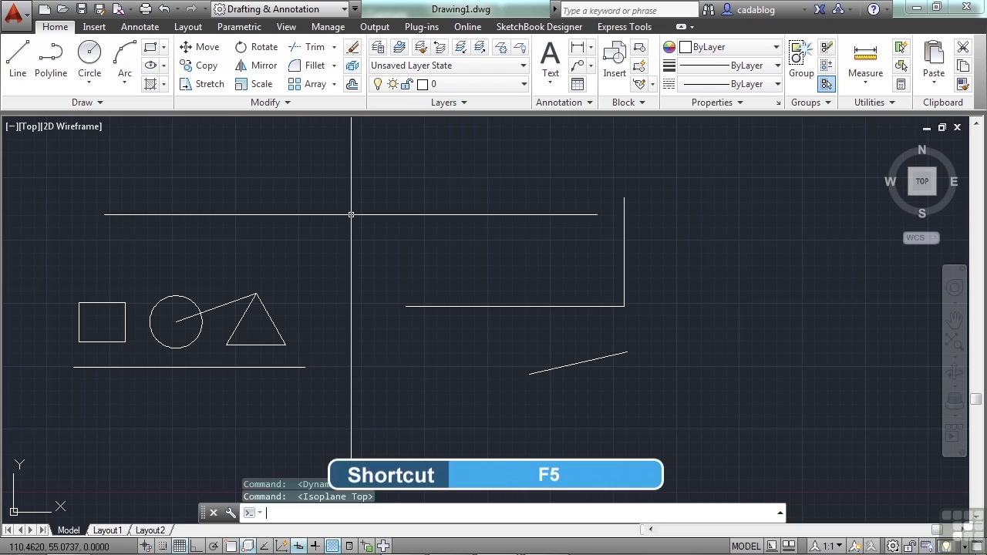
key(F5)
key(F5)
key(F5)
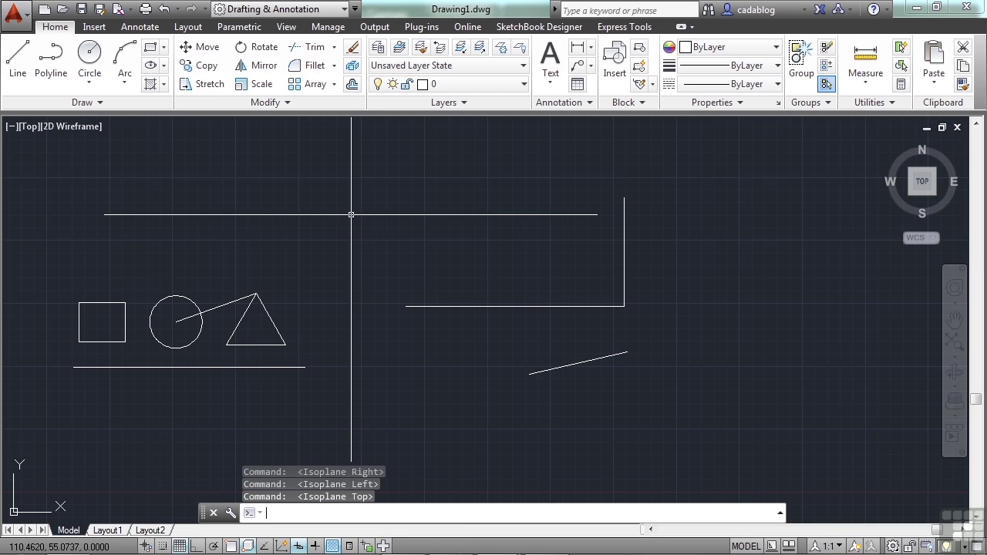
Toggle Dynamic UCS off and on twice, leaving it on
key(F6)
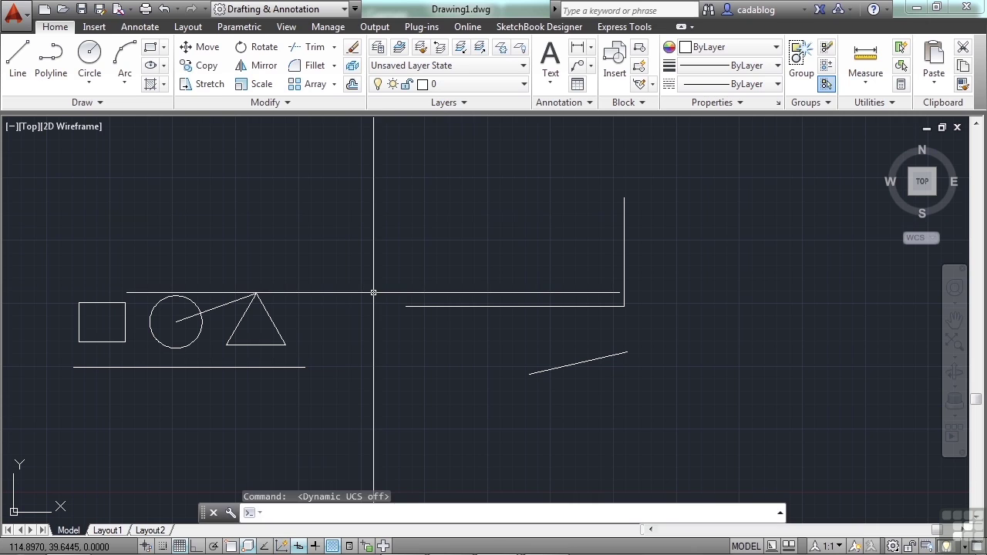
key(F6)
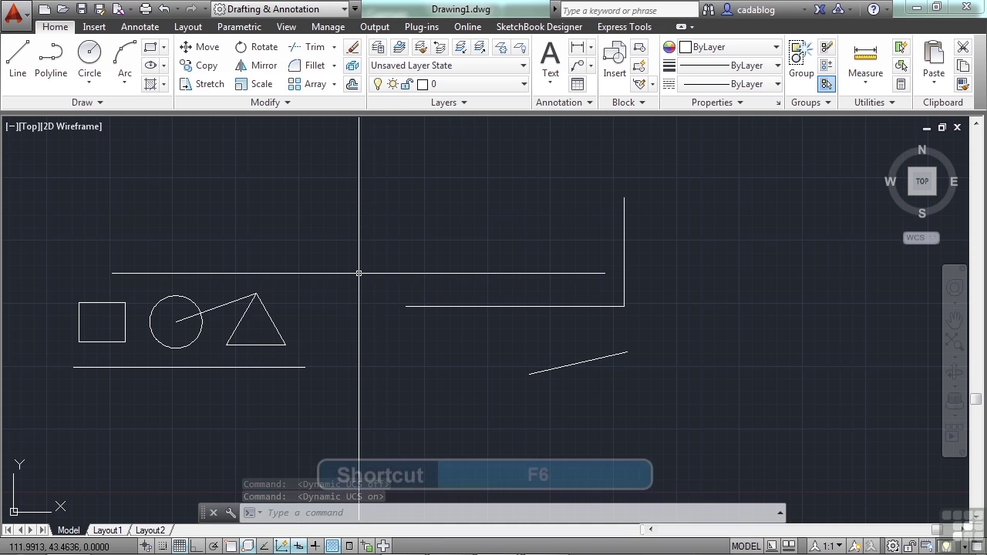
key(F6)
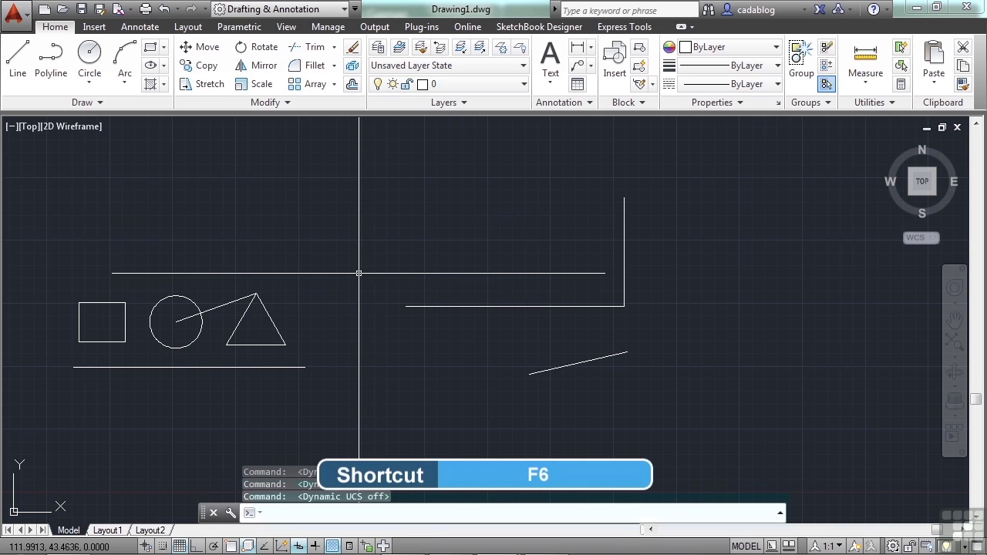
key(F6)
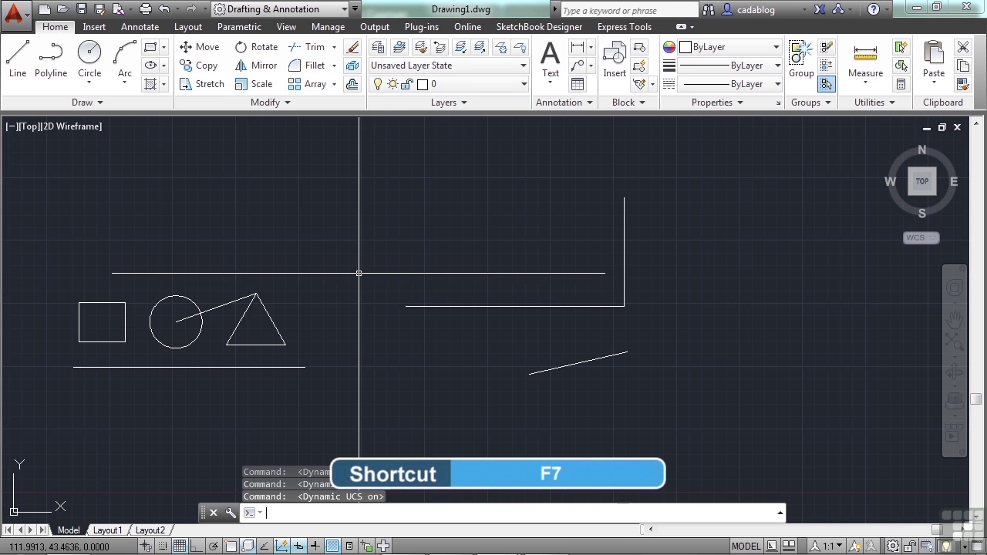
Toggle the background grid off and on twice, leaving the grid displayed
key(F7)
key(F7)
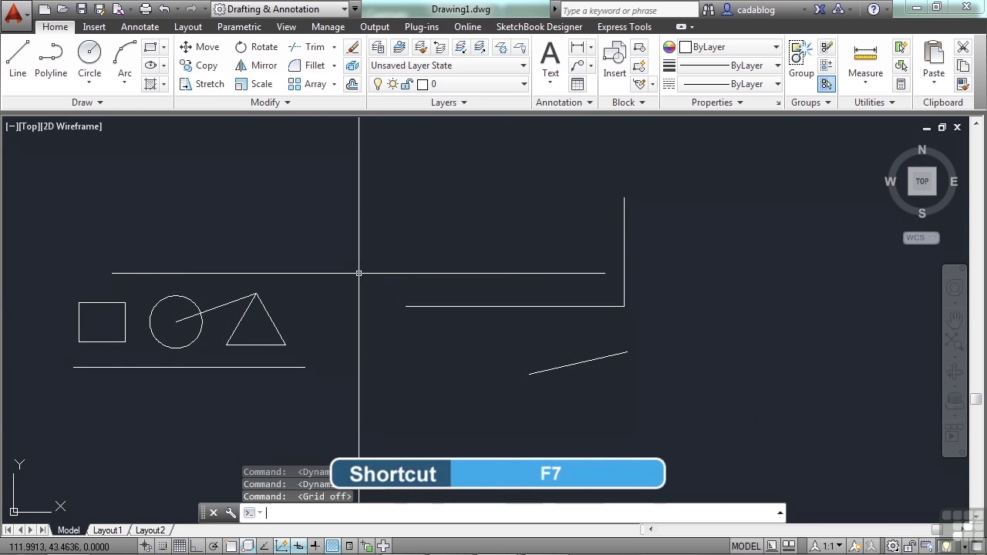
key(F7)
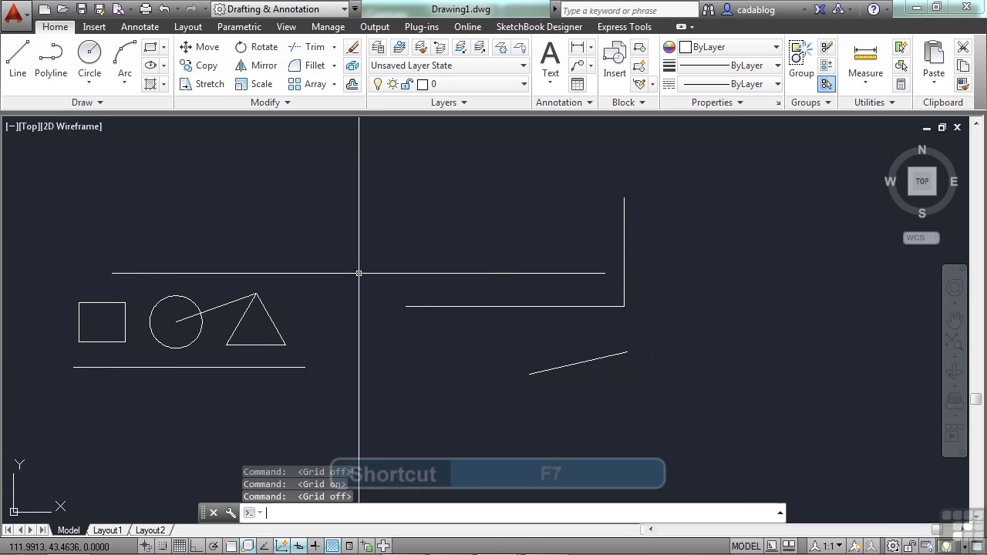
key(F7)
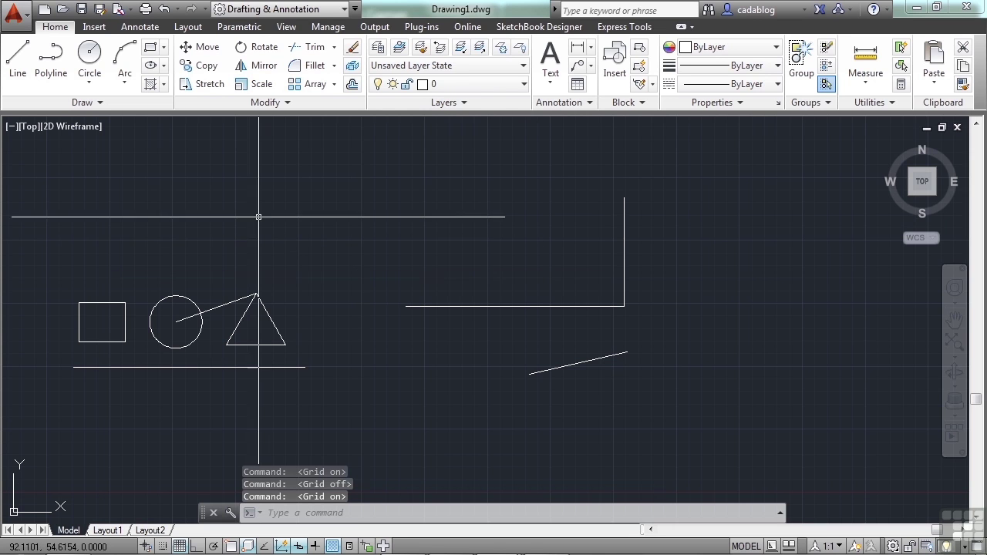
Turn on object snap tracking, and enable object snap during a trial line started beside the triangle, cancelling that line
scroll(302, 224, up, 4)
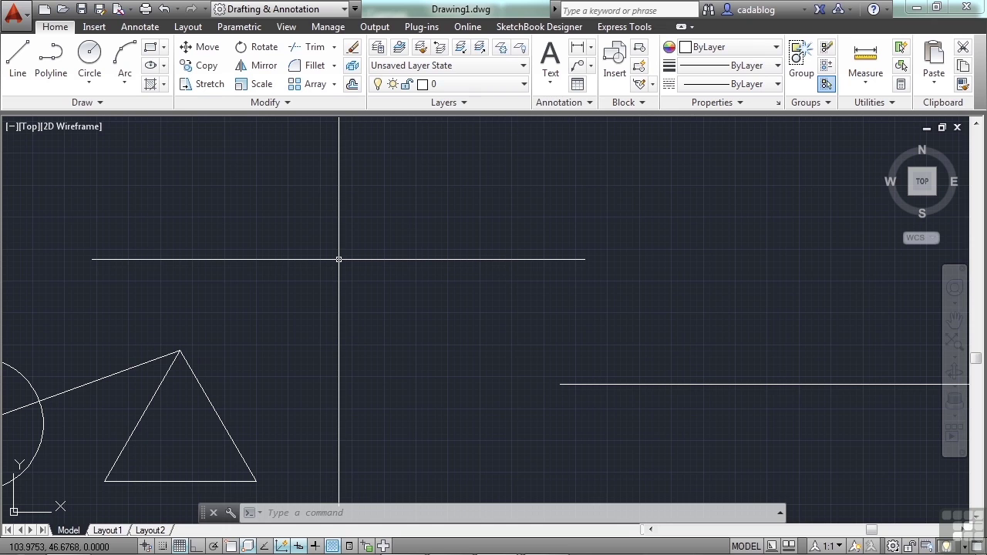
key(F11)
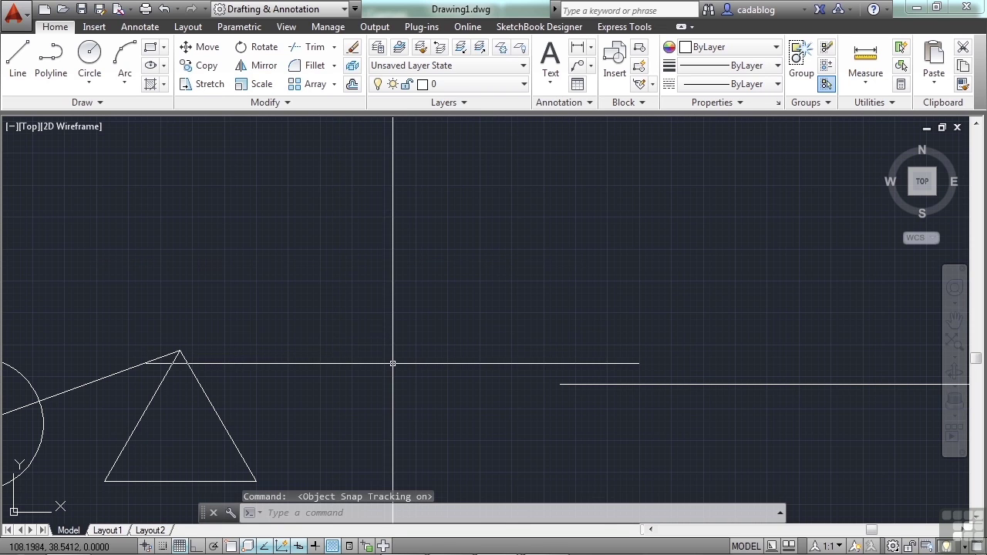
text(l)
key(Return)
click(400, 323)
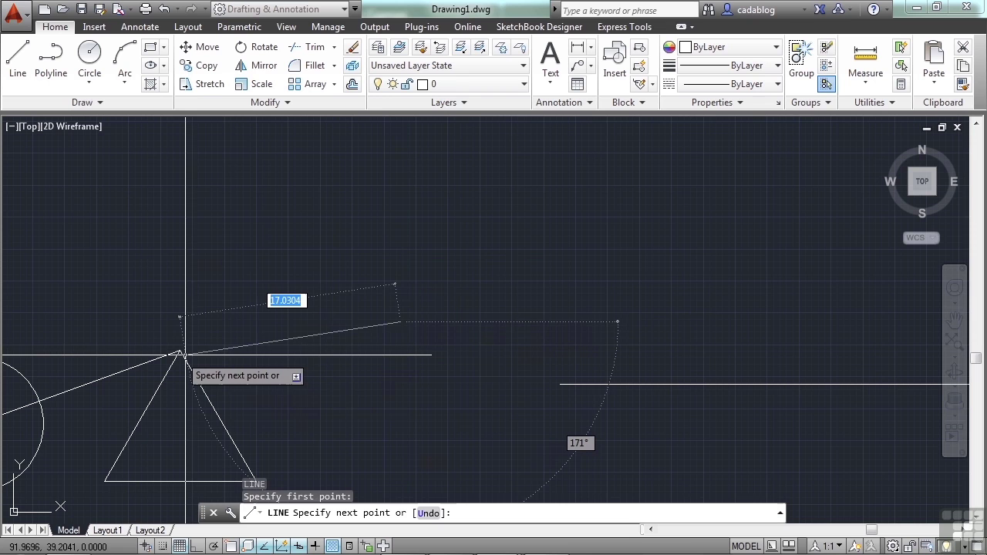
key(F3)
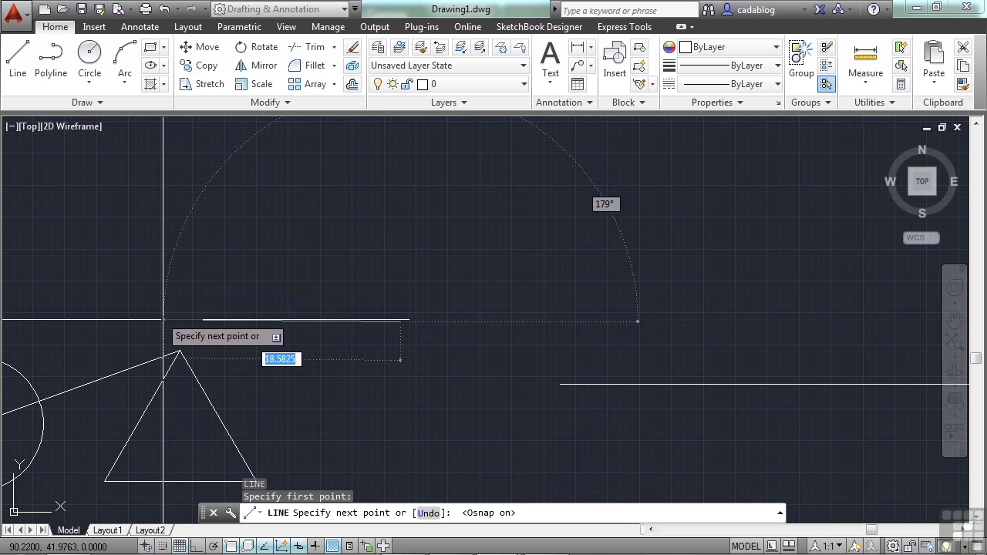
key(Escape)
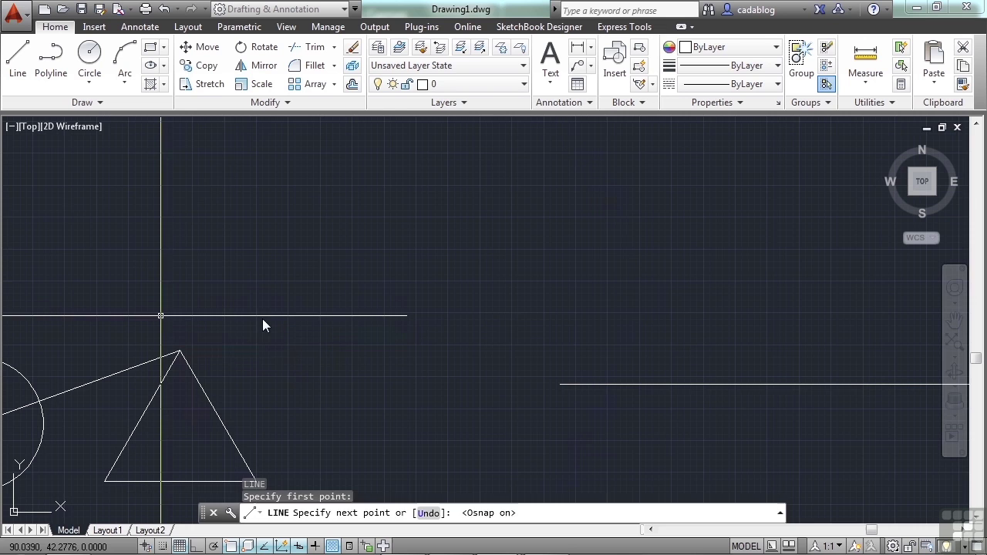
middle_drag(289, 319, 382, 280)
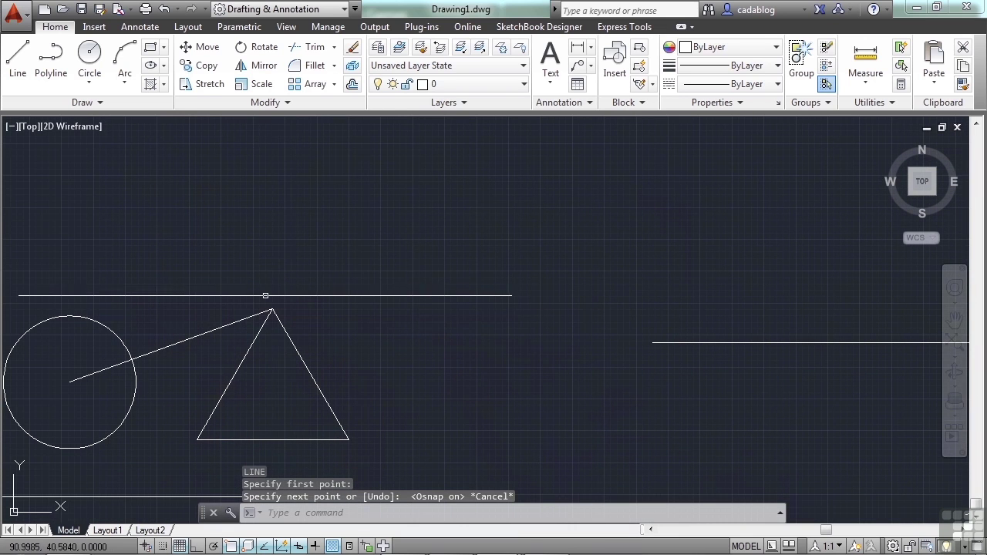